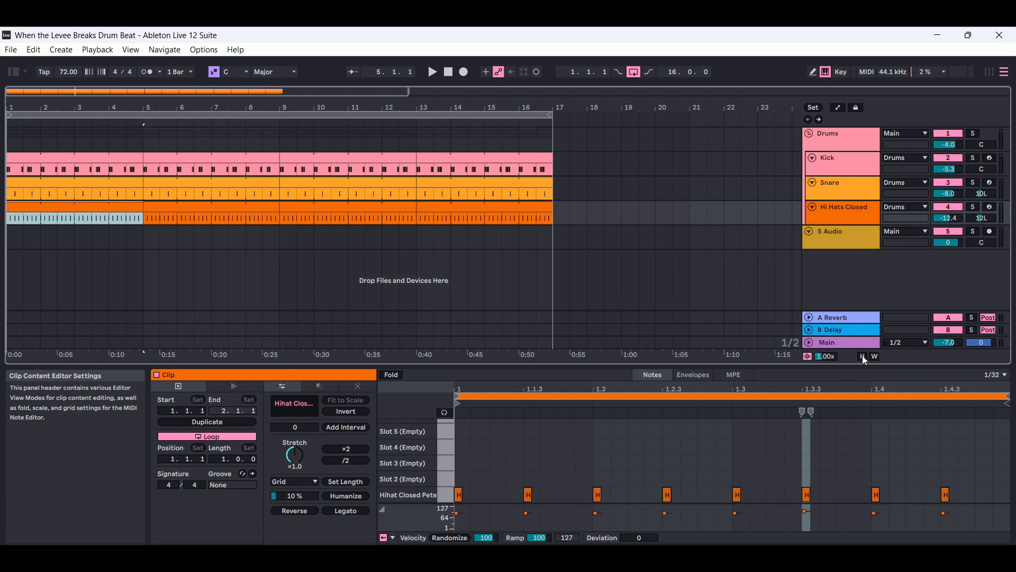
# Return to the start of the arrangement, play the drum beat for about four bars and stop playback
pyautogui.click(450, 73)
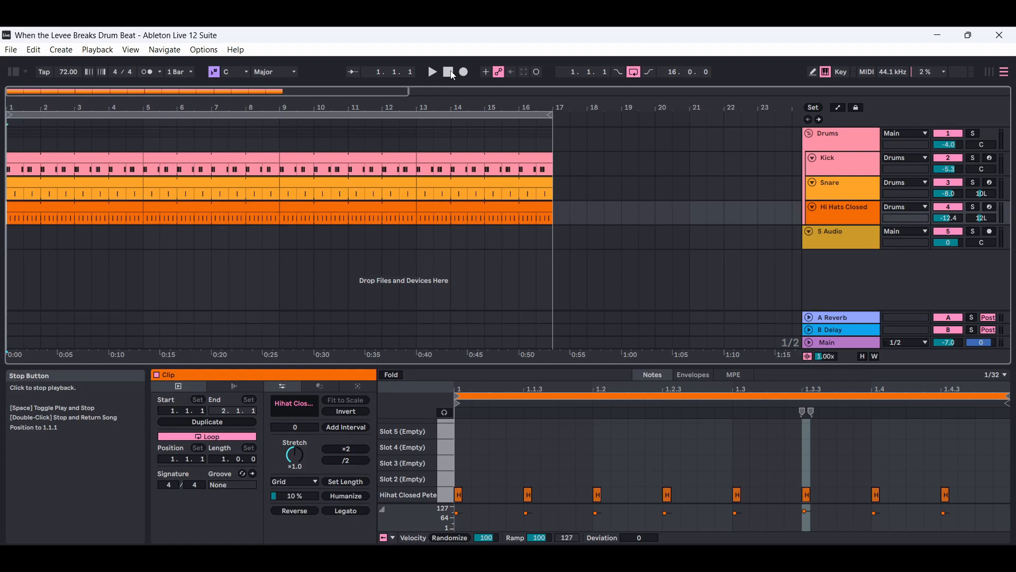
pyautogui.click(435, 74)
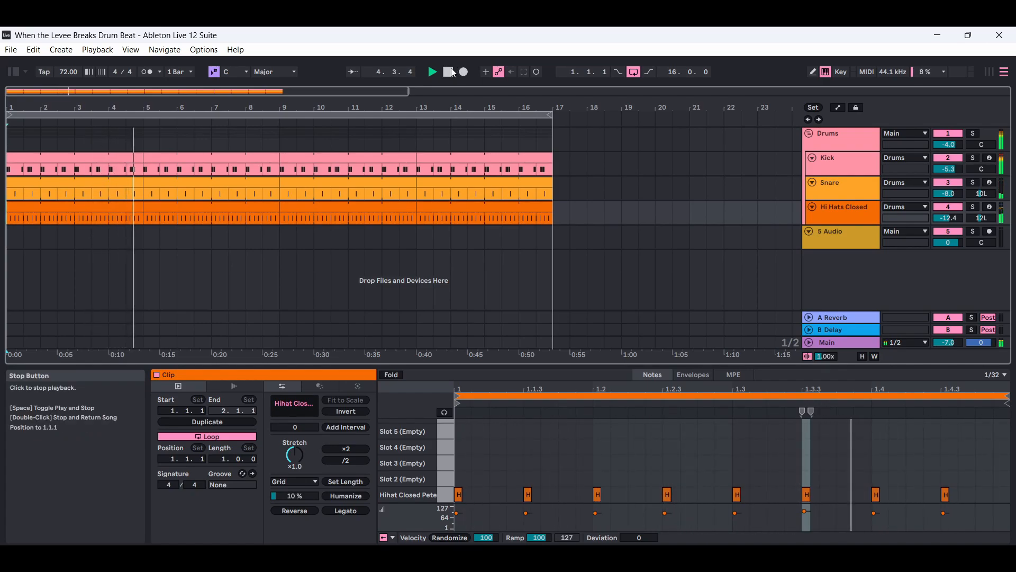
pyautogui.click(450, 72)
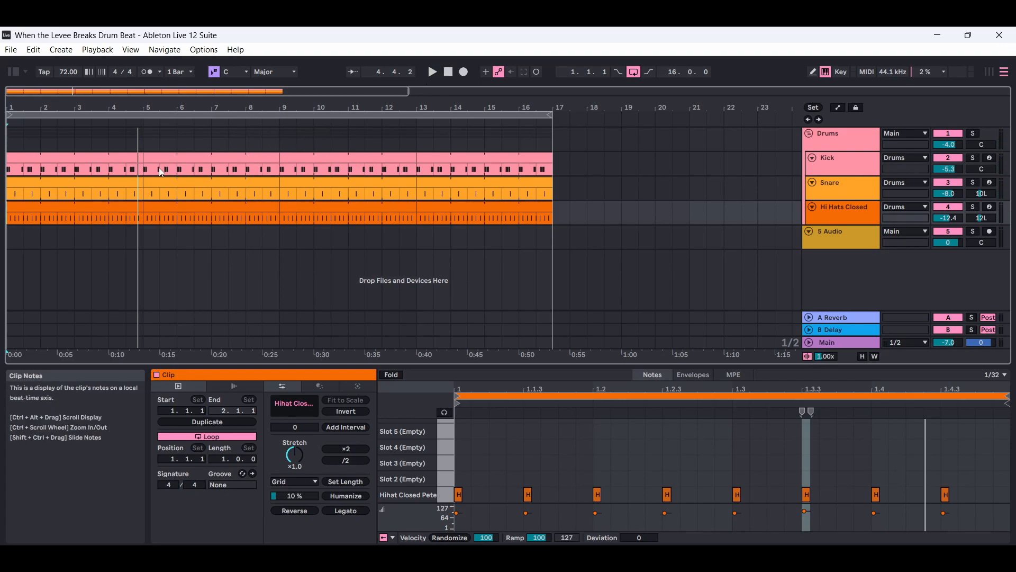
# Select the four Kick clips one after another, from bar 1 through bar 13
pyautogui.click(81, 159)
pyautogui.click(236, 159)
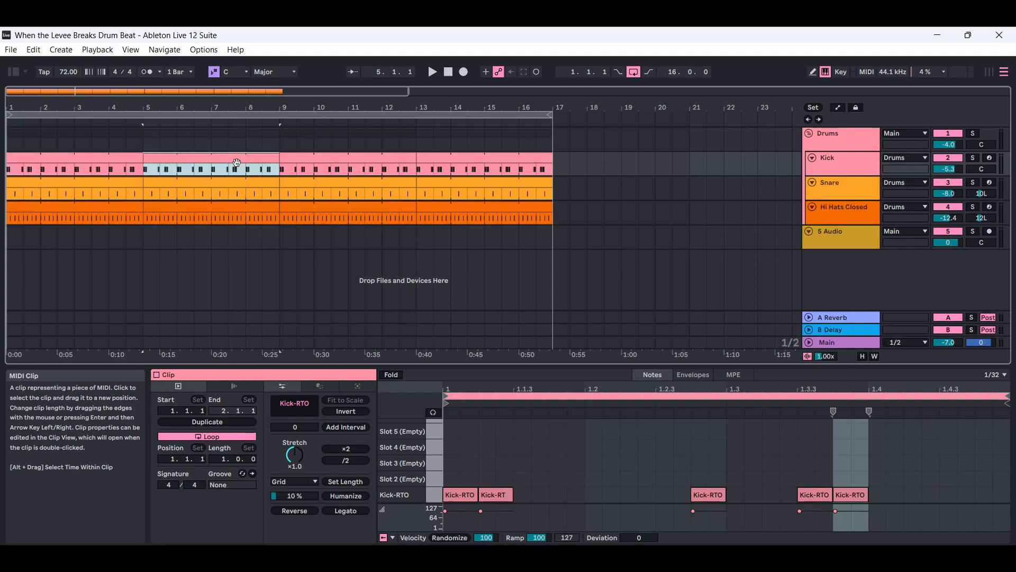
pyautogui.click(348, 159)
pyautogui.click(486, 160)
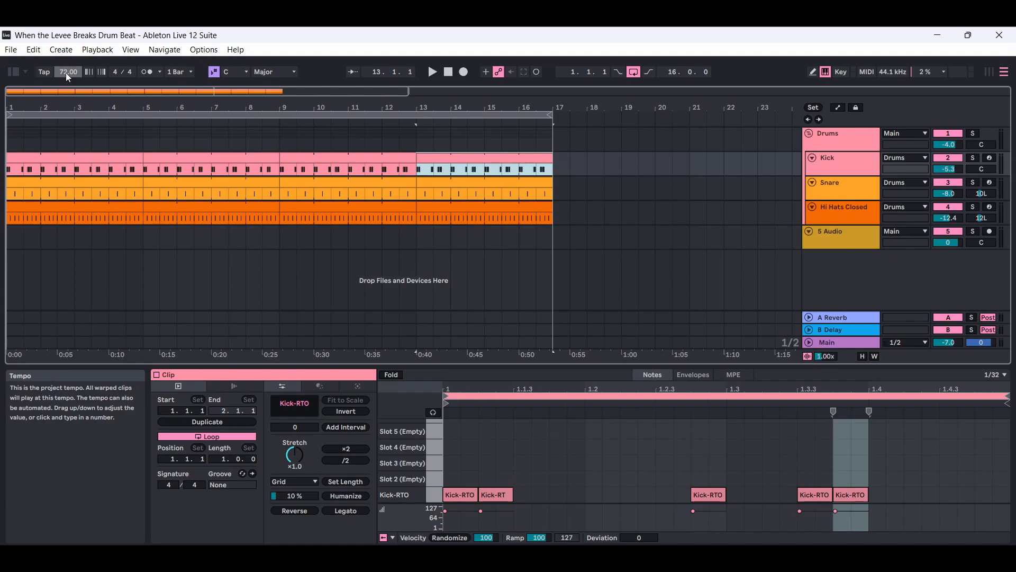
# Show the notes of the first Kick, Snare and Hi Hats Closed clips in turn
pyautogui.click(98, 165)
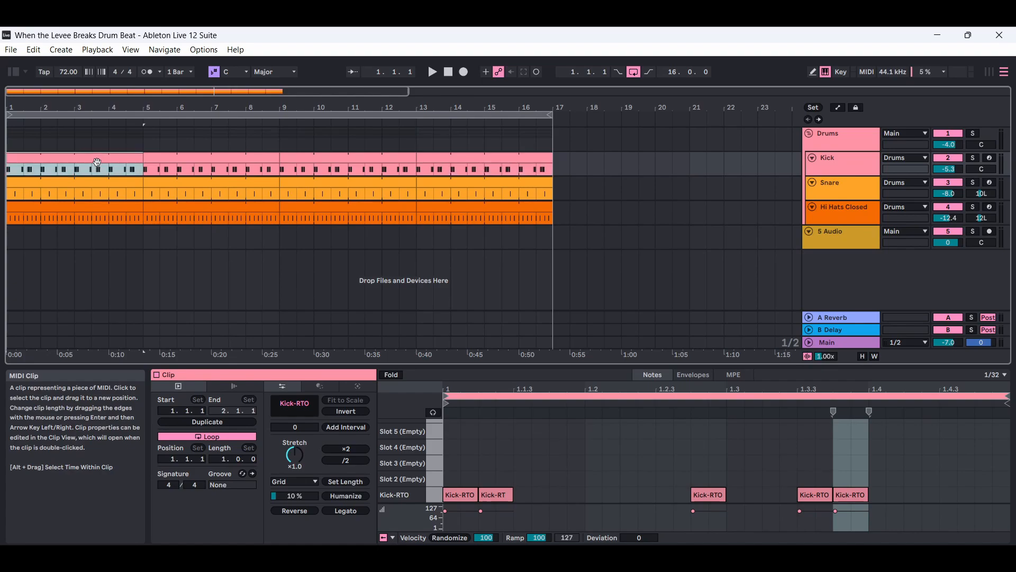
pyautogui.click(95, 188)
pyautogui.click(99, 210)
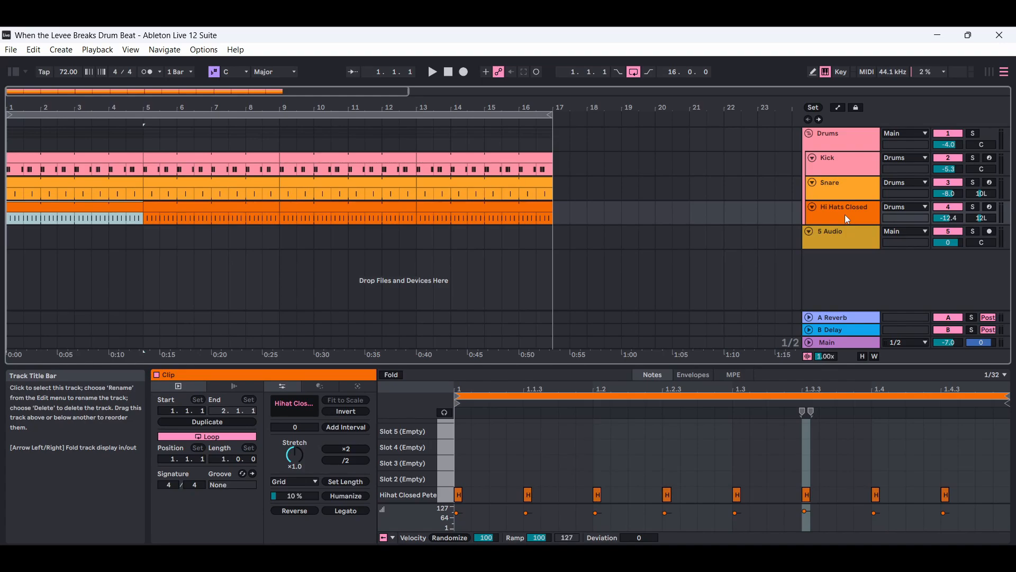
# Play the beat from bar 1 for about four bars, stop it, and review the Kick clips, ending on the first
pyautogui.click(435, 71)
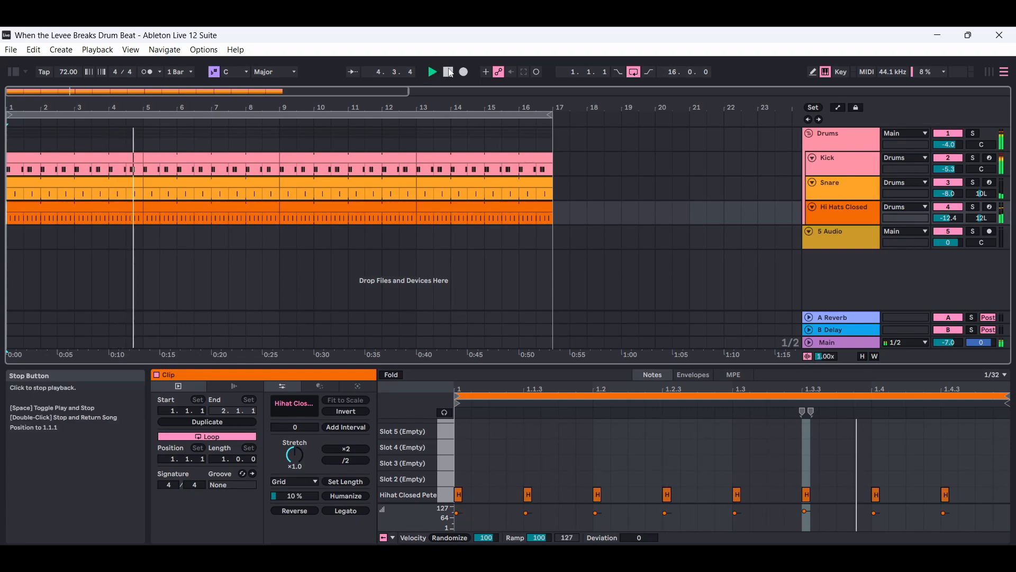
pyautogui.click(449, 72)
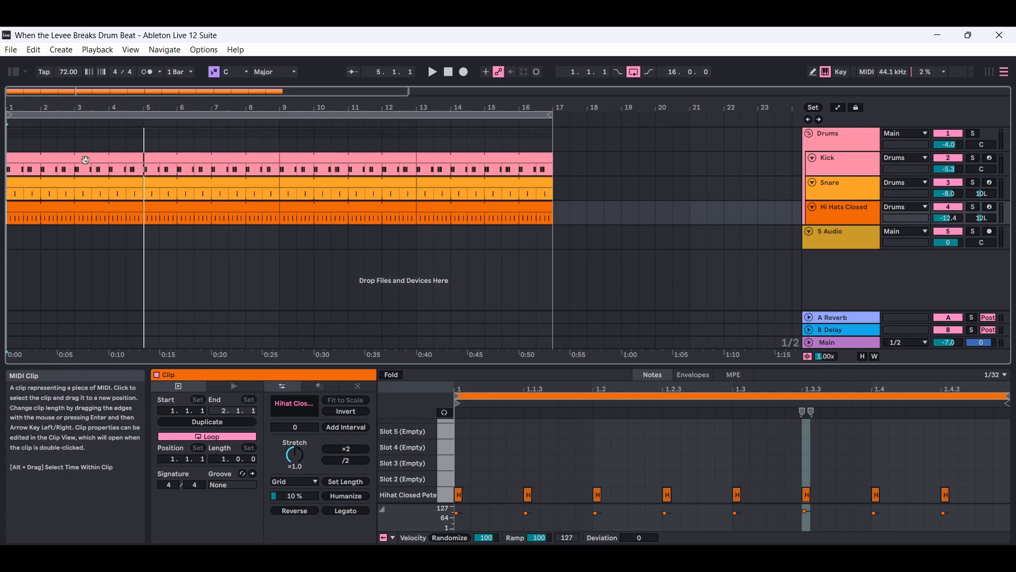
pyautogui.click(228, 159)
pyautogui.click(363, 155)
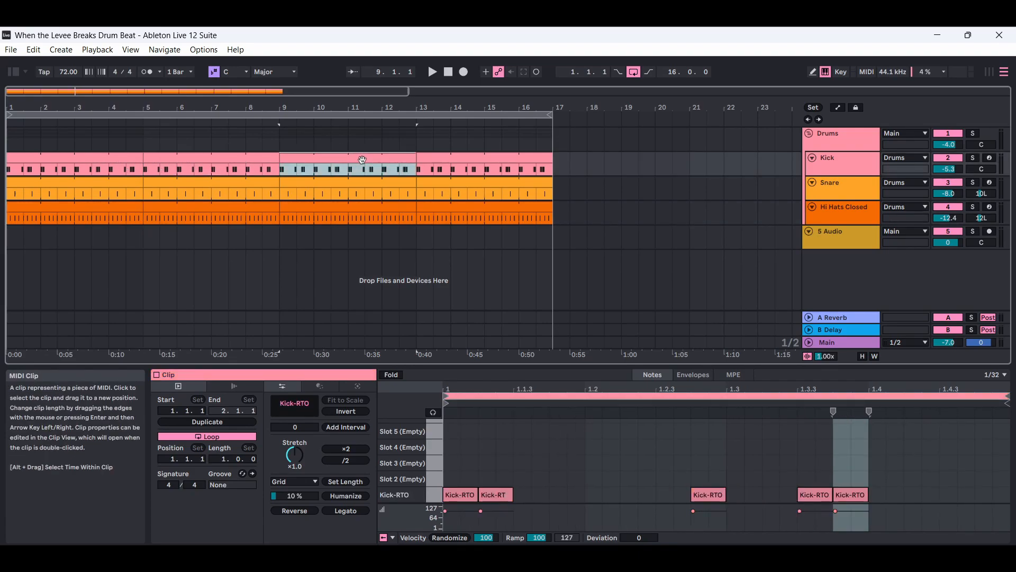
pyautogui.click(92, 159)
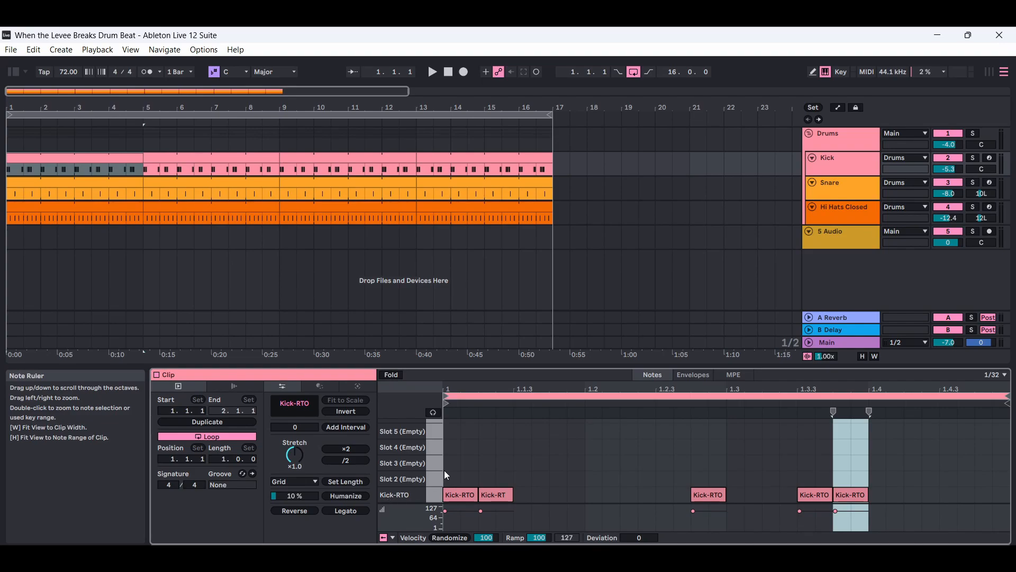
# Go through the Kick, Snare and Hi Hats Closed tracks repeatedly and show the Hi Hats Closed device chain
pyautogui.click(840, 160)
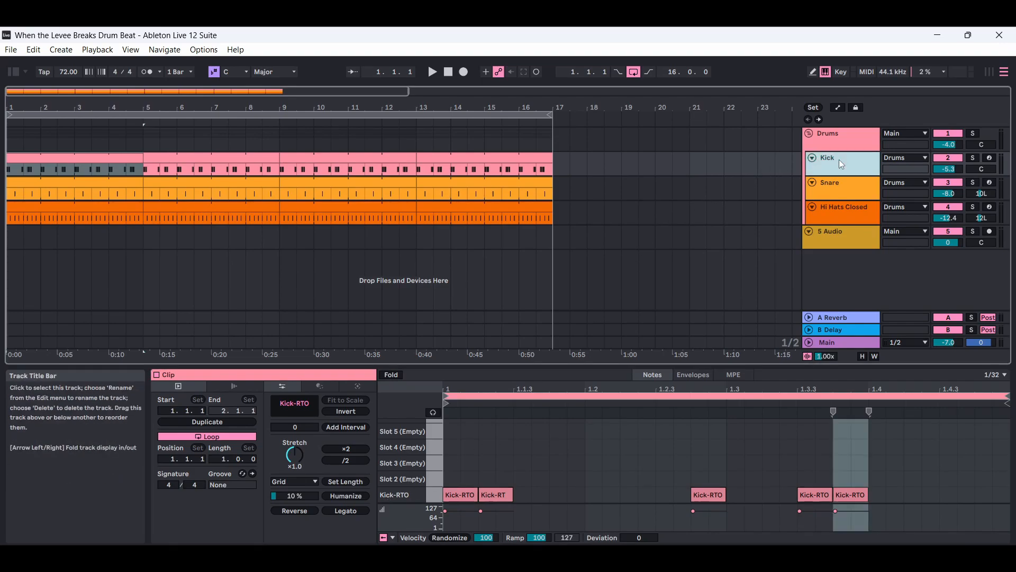
pyautogui.click(842, 190)
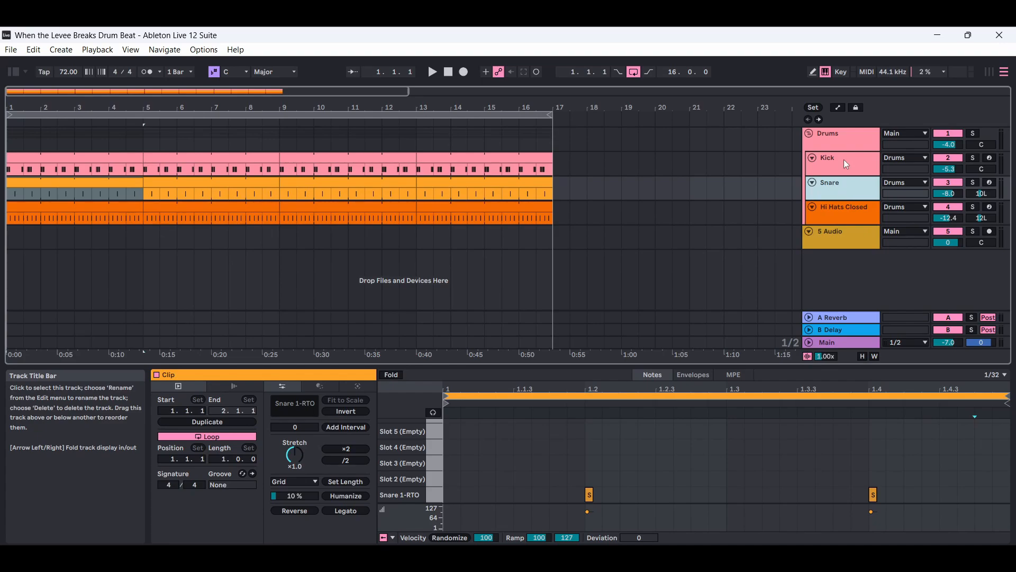
pyautogui.click(845, 161)
pyautogui.click(852, 187)
pyautogui.click(855, 216)
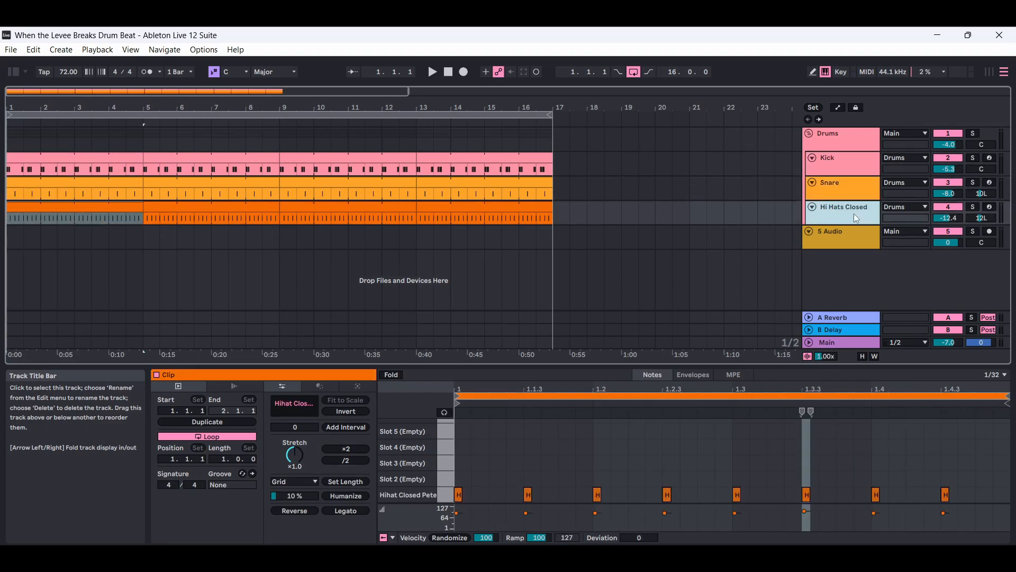
pyautogui.click(846, 159)
pyautogui.click(846, 183)
pyautogui.click(845, 208)
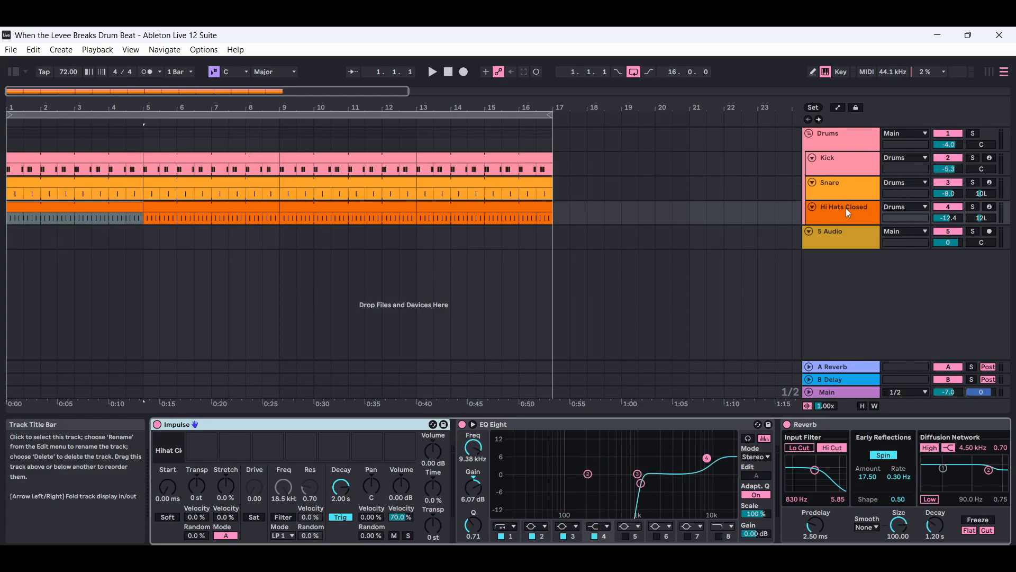
# Examine the note patterns of the first Kick, Snare and Hi Hats Closed clips, selecting the second kick note
pyautogui.click(101, 162)
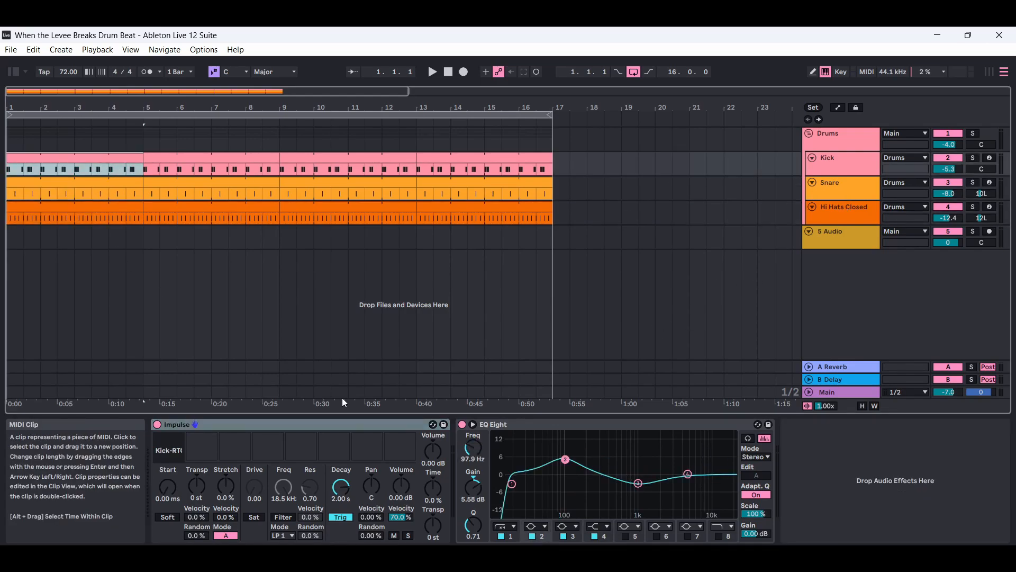
pyautogui.doubleClick(93, 161)
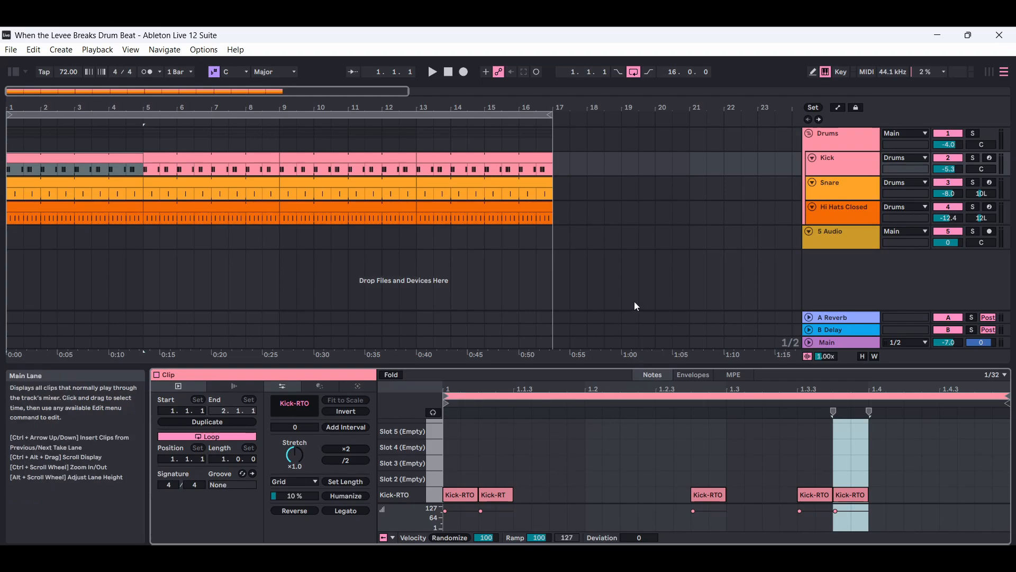
pyautogui.click(841, 157)
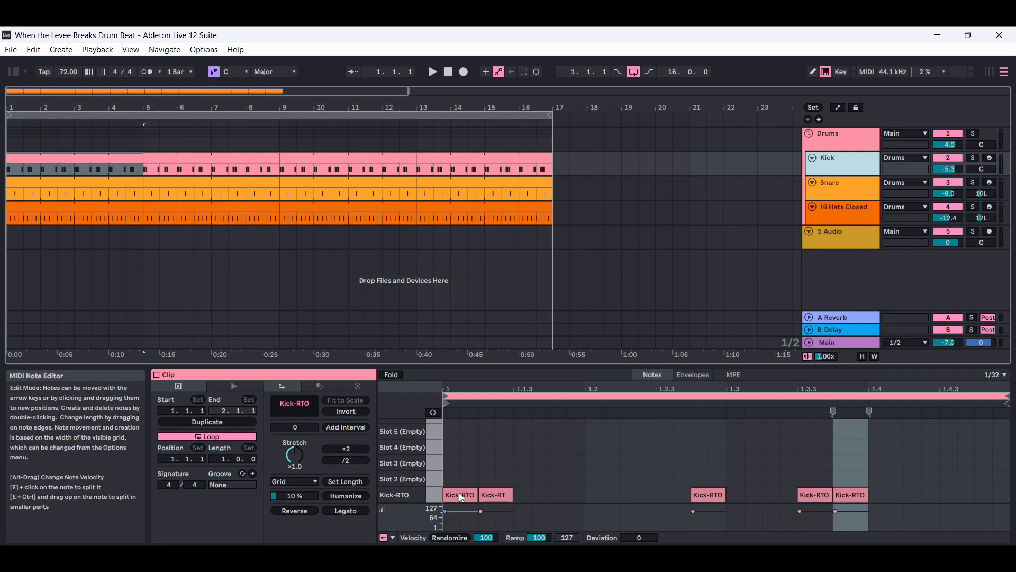
pyautogui.click(491, 494)
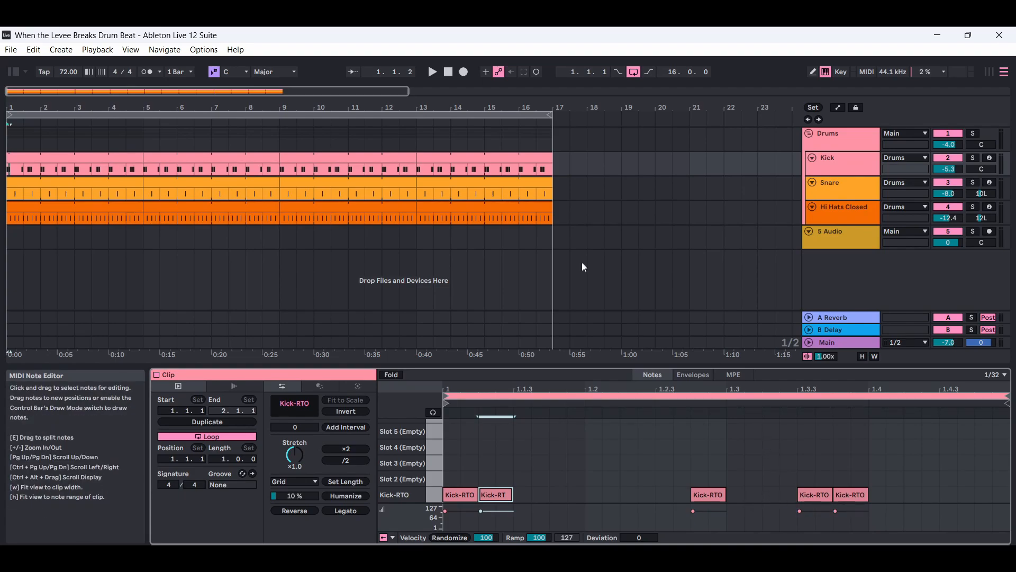
pyautogui.click(77, 185)
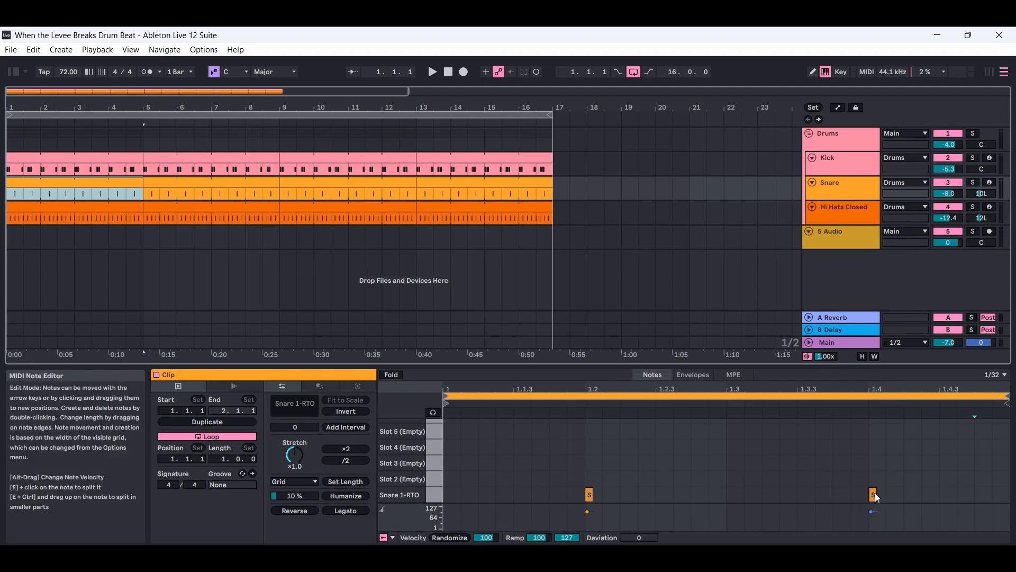
pyautogui.click(73, 208)
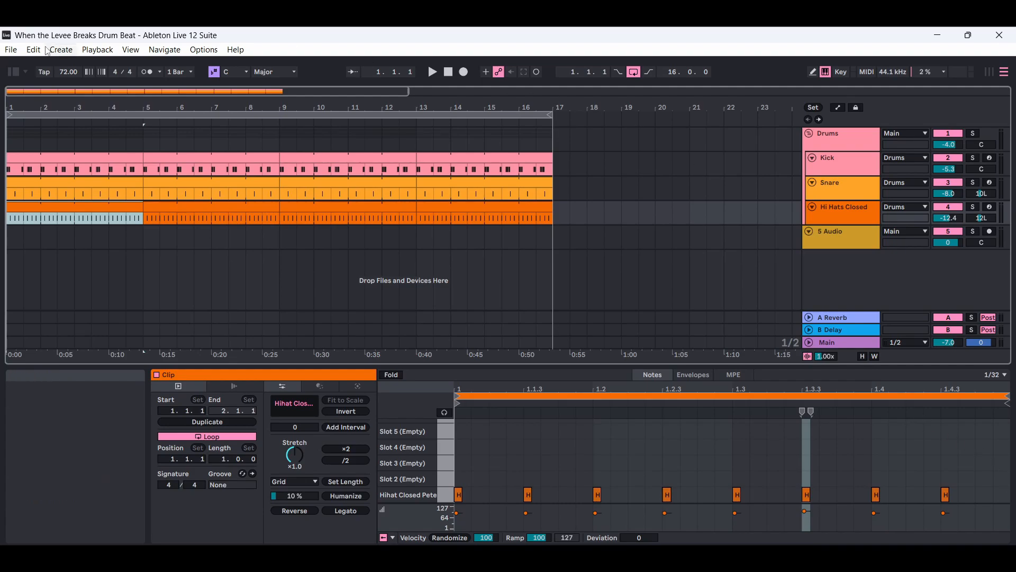
# Save the Live Set as a template in the User Library
pyautogui.click(11, 51)
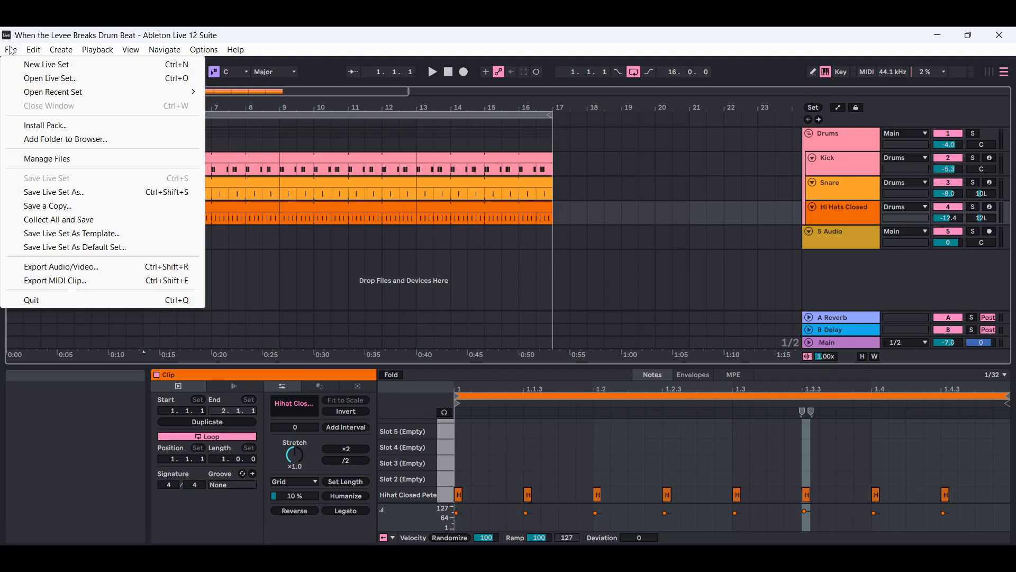
pyautogui.click(68, 238)
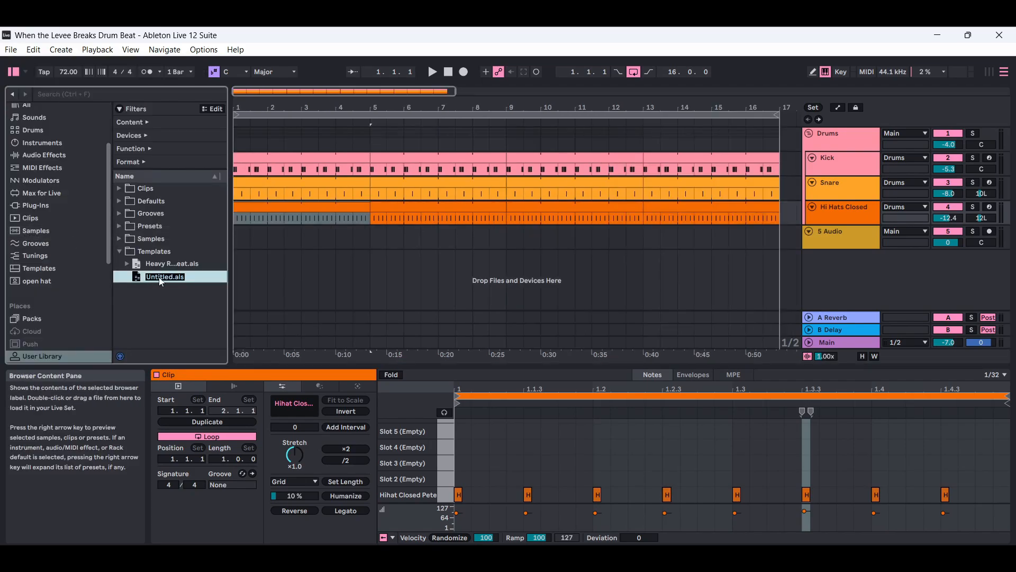